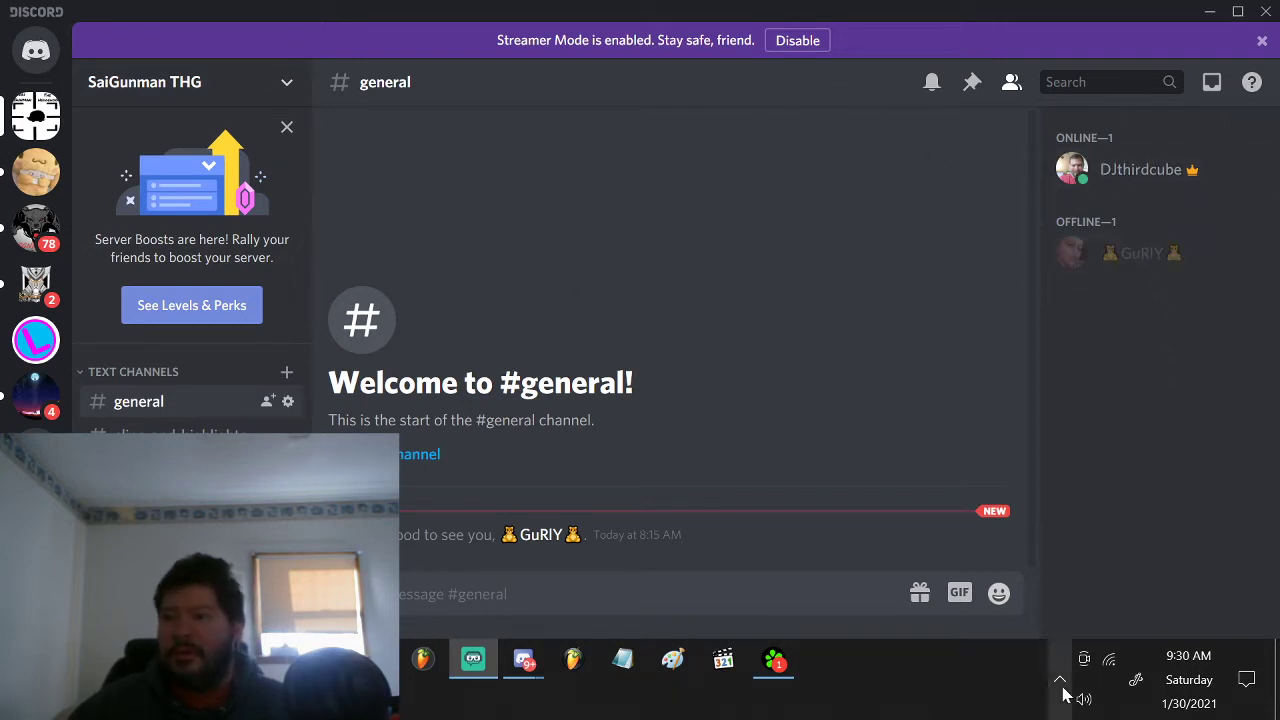
Step: Switch from Discord to the Chrome window with the Sai Gunman the Hedgehog Facebook page
key("alt+Tab")
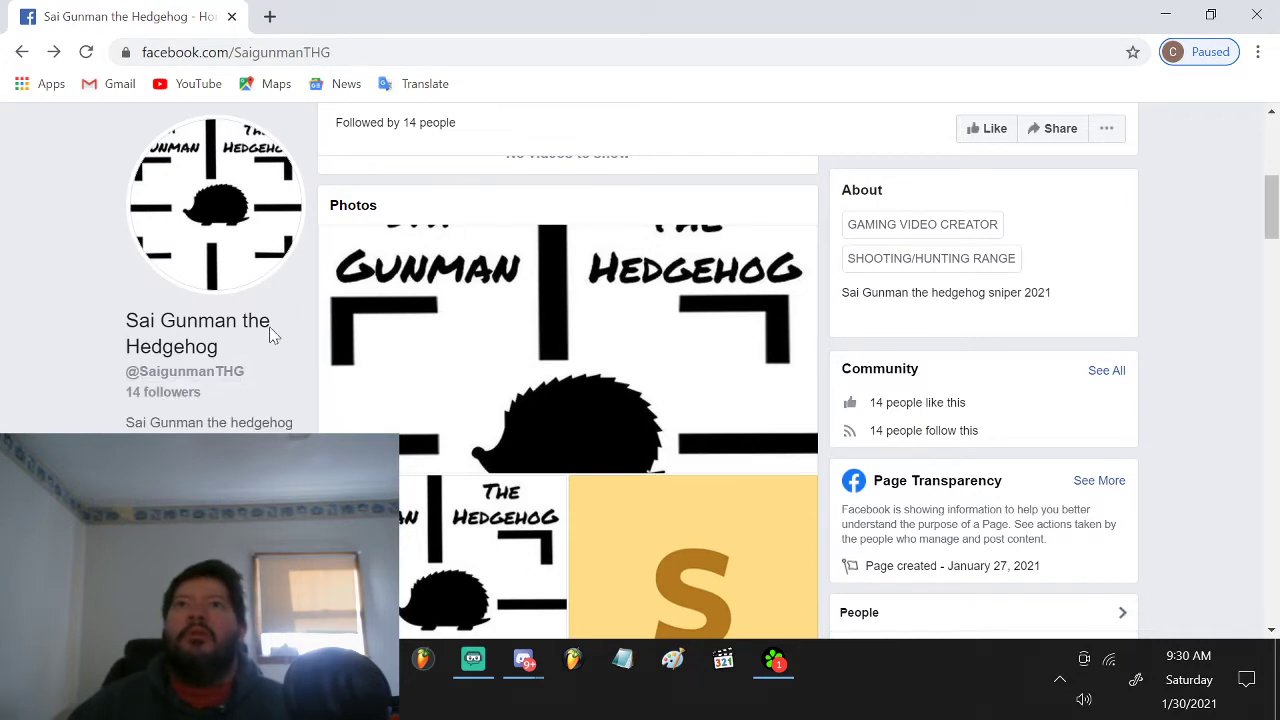
scroll(300, 330, "down", 3)
scroll(500, 400, "down", 3)
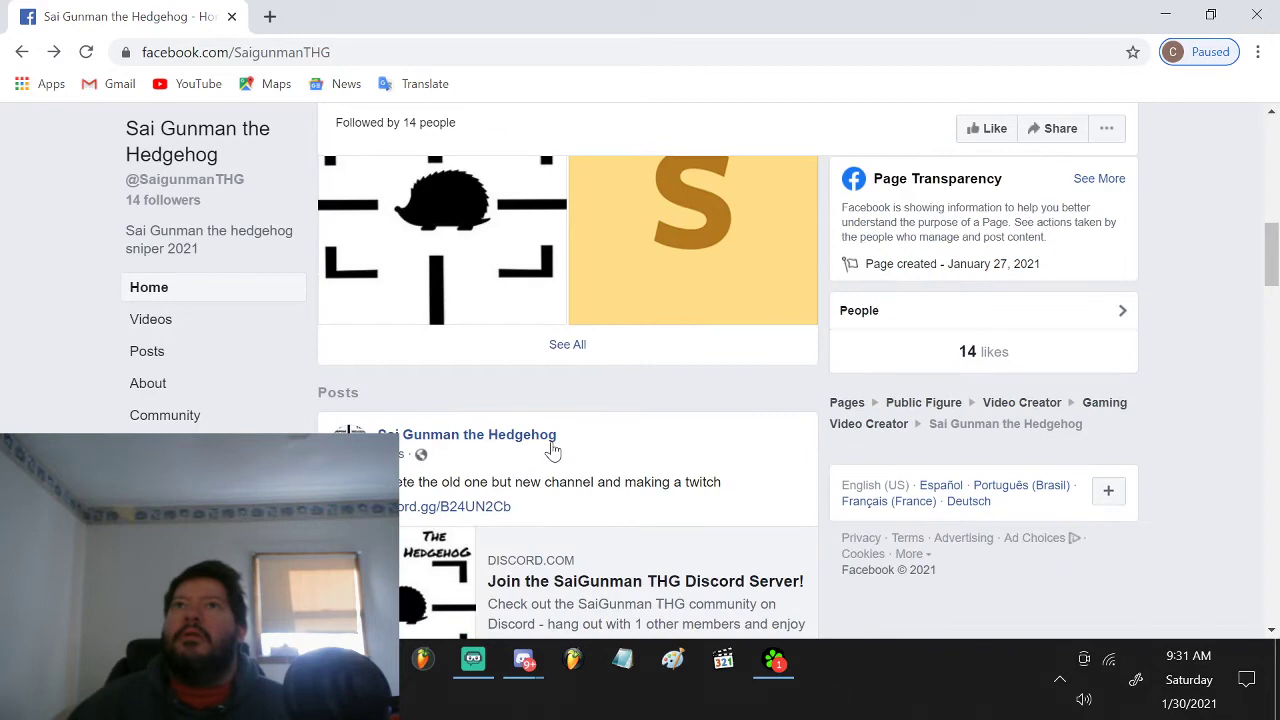
scroll(554, 450, "up", 4)
scroll(530, 388, "up", 2)
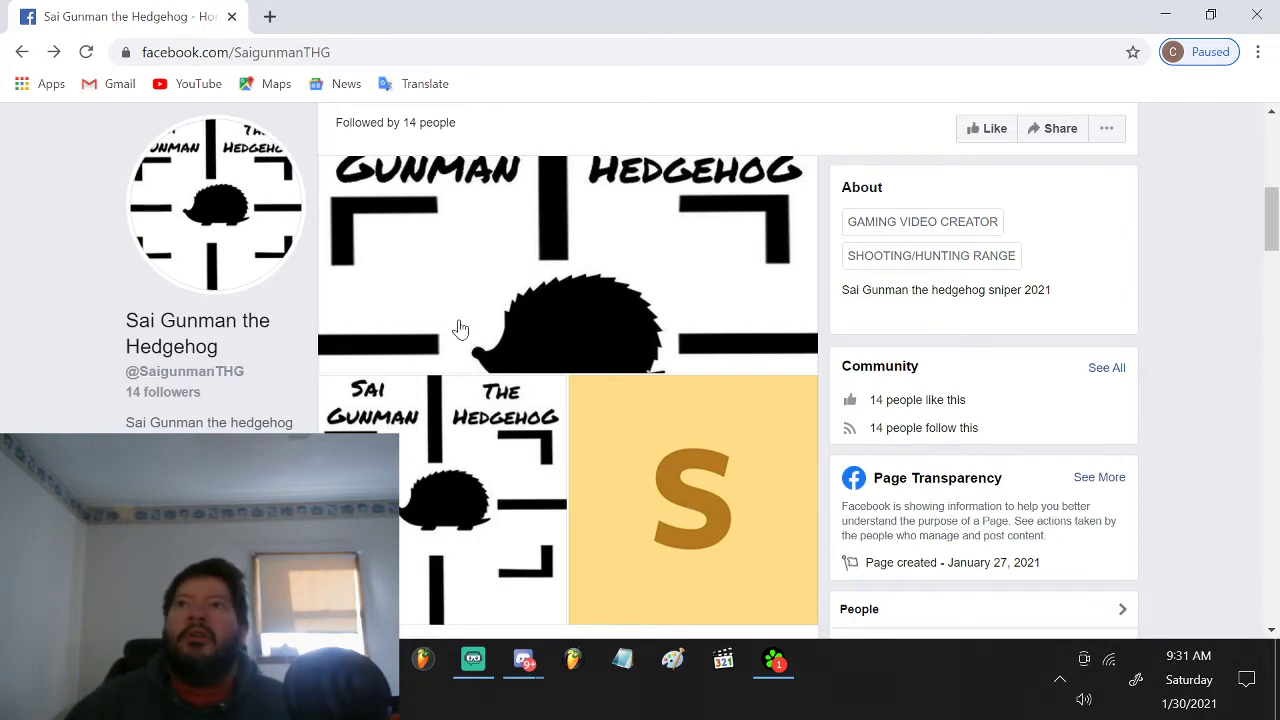
scroll(300, 400, "down", 5)
scroll(300, 400, "down", 2)
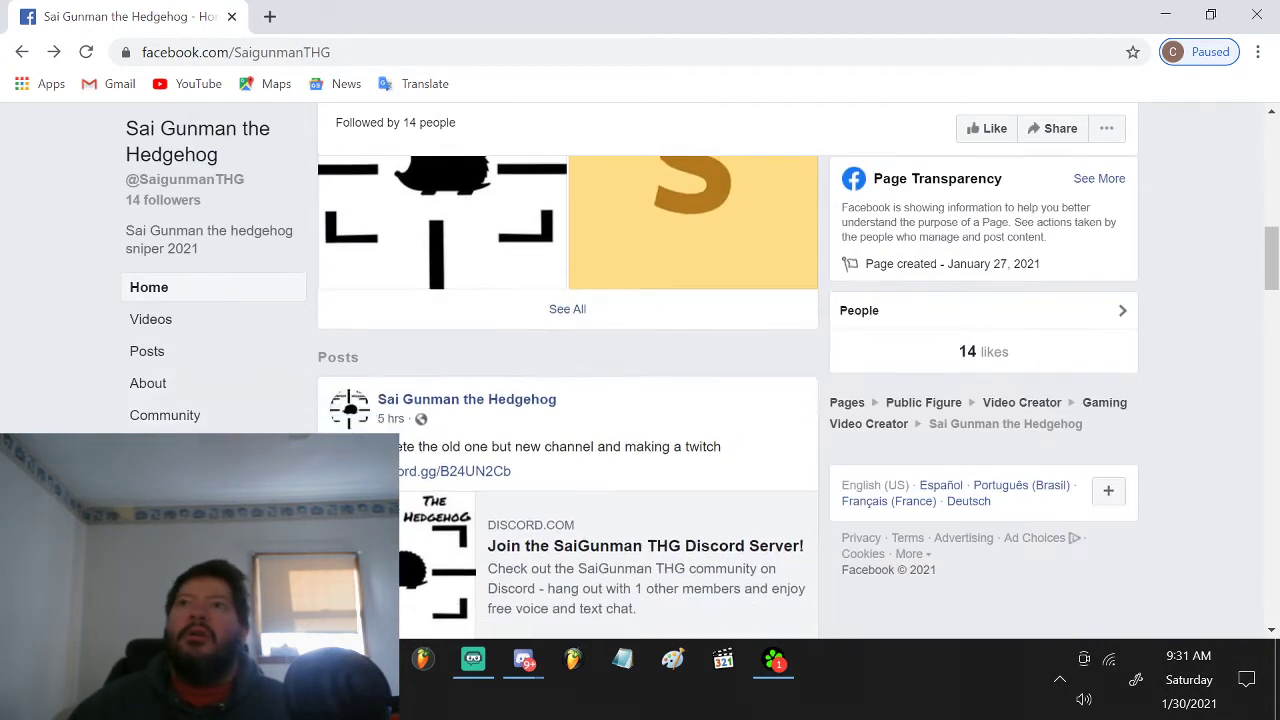
scroll(525, 400, "down", 3)
scroll(525, 400, "down", 5)
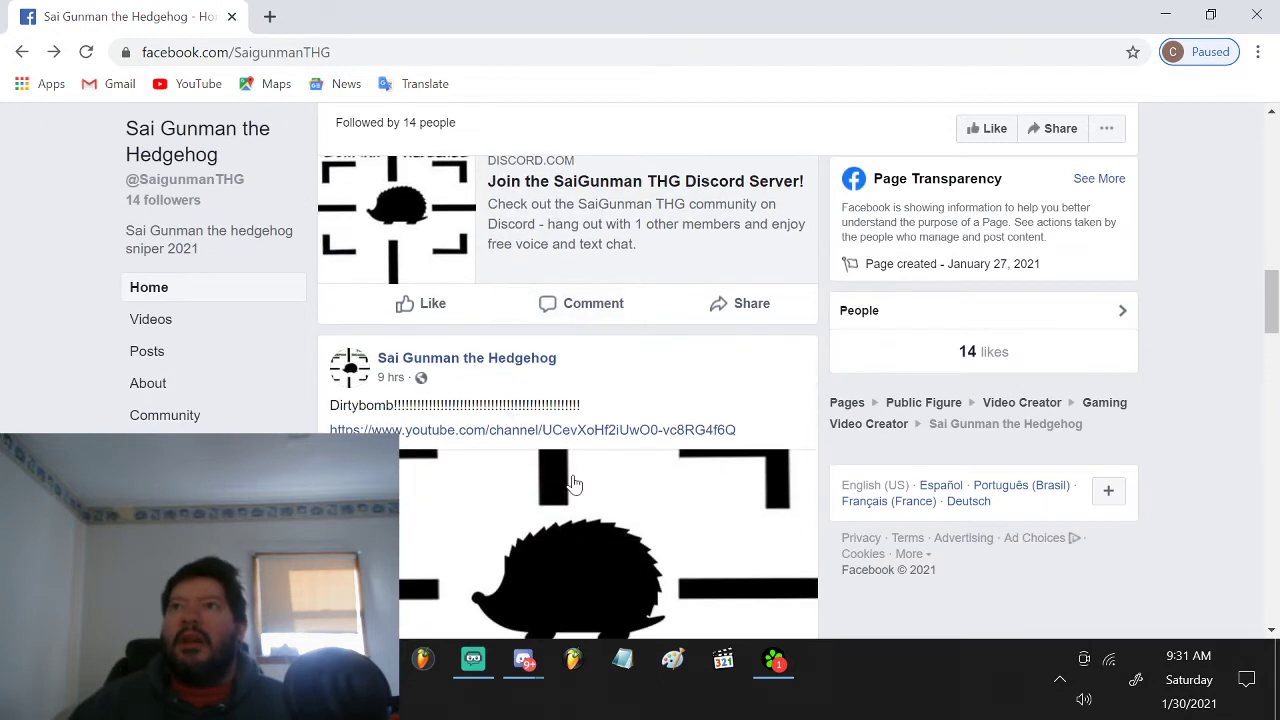
scroll(790, 314, "down", 2)
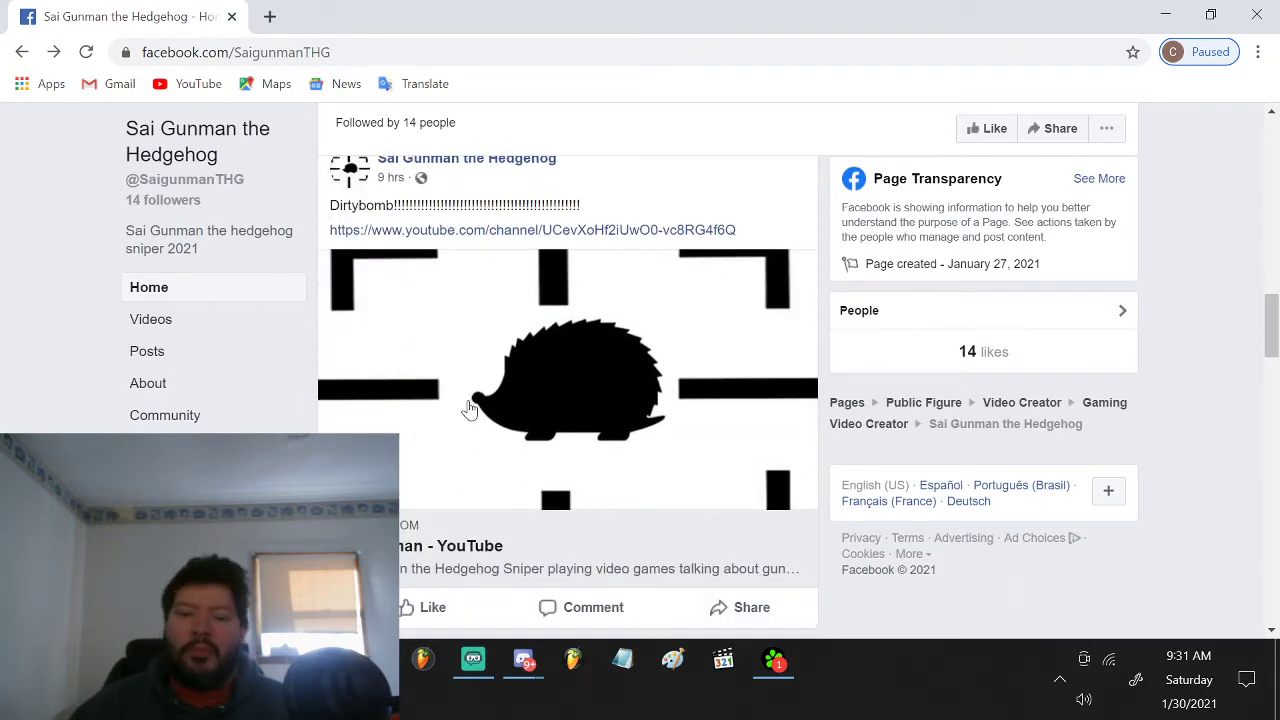